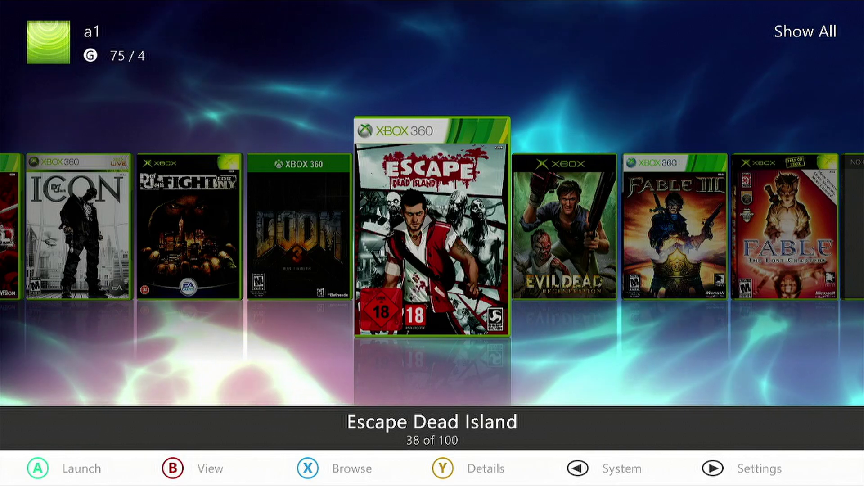
Open the system's scripts list and launch the Homebrew Store script
key(Escape)
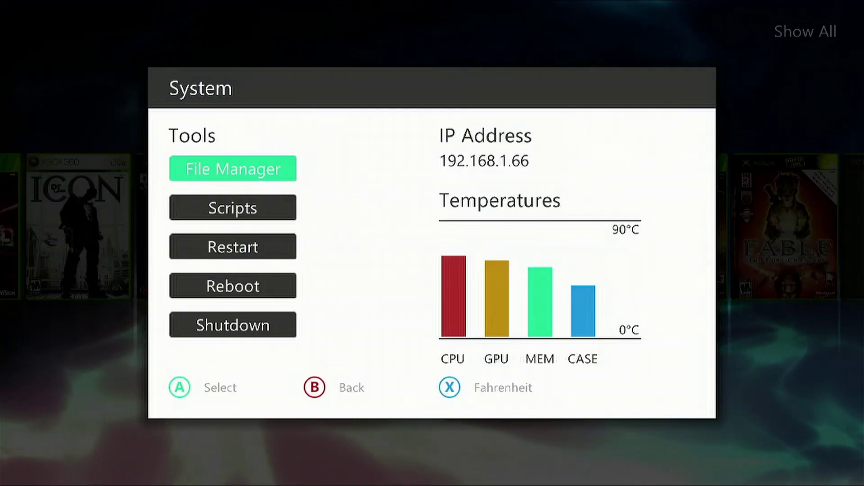
key(Down)
key(Return)
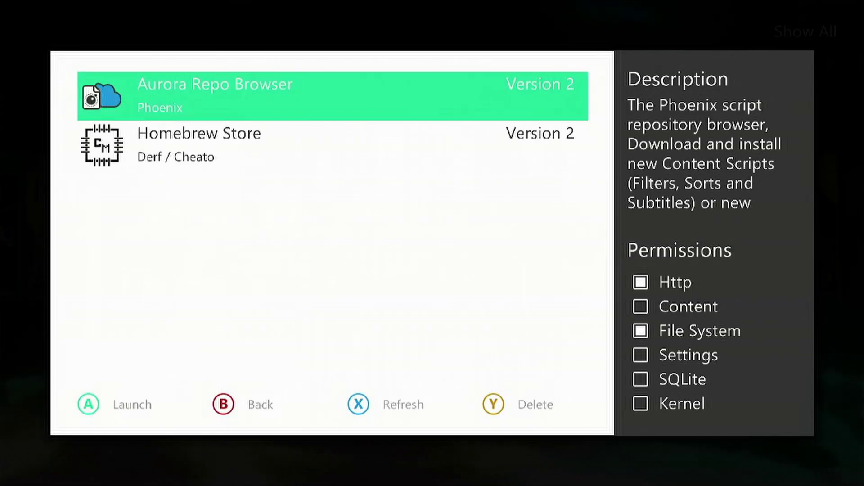
key(Down)
key(Return)
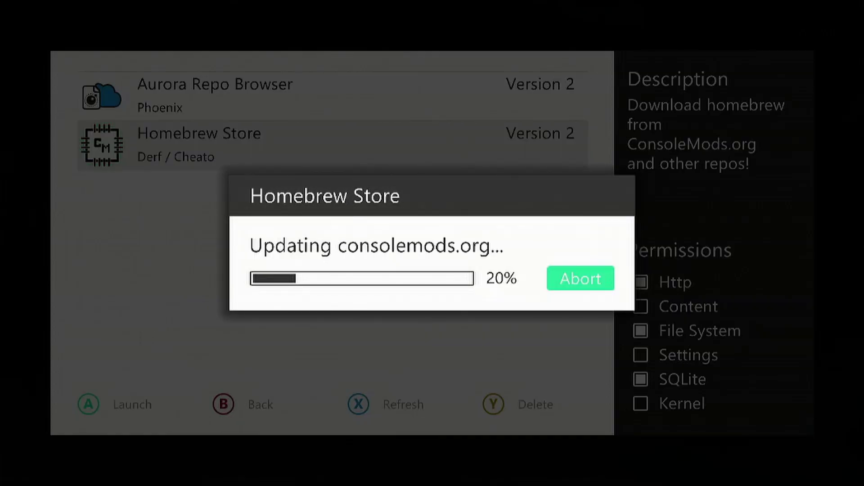
Open the ConsoleMods.org Emulators category in the Homebrew Store
key(Down)
key(Down)
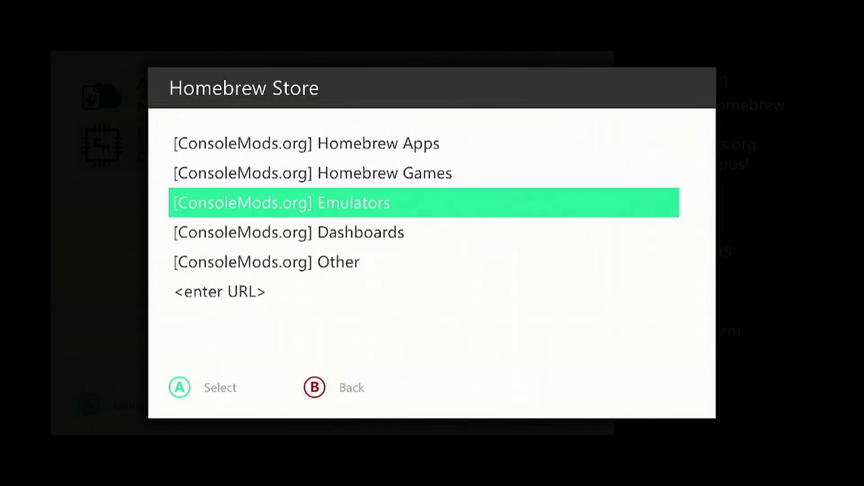
key(Return)
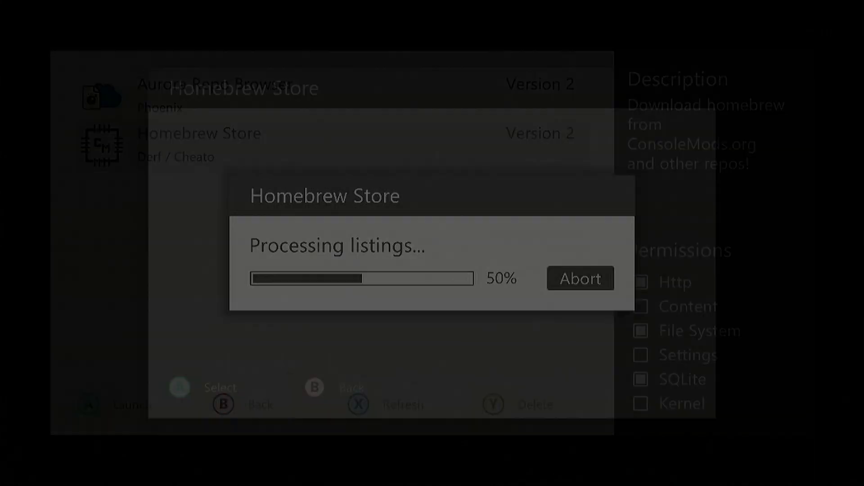
Find DSon360 (Nintendo DS/DSi) v0.2 Alpha in the emulator list and accept its download
key(Down)
key(Down)
key(Down)
key(Down)
key(Down)
key(Down)
key(Down)
key(Down)
key(Down)
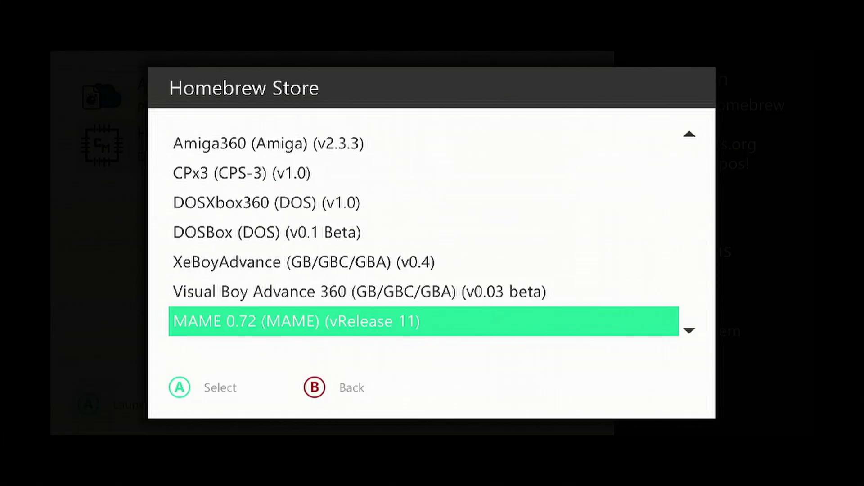
key(Down)
key(Down)
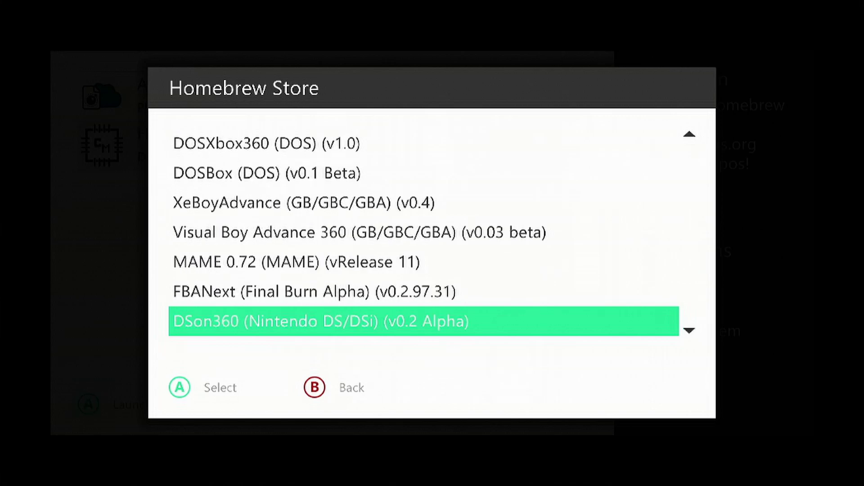
key(Return)
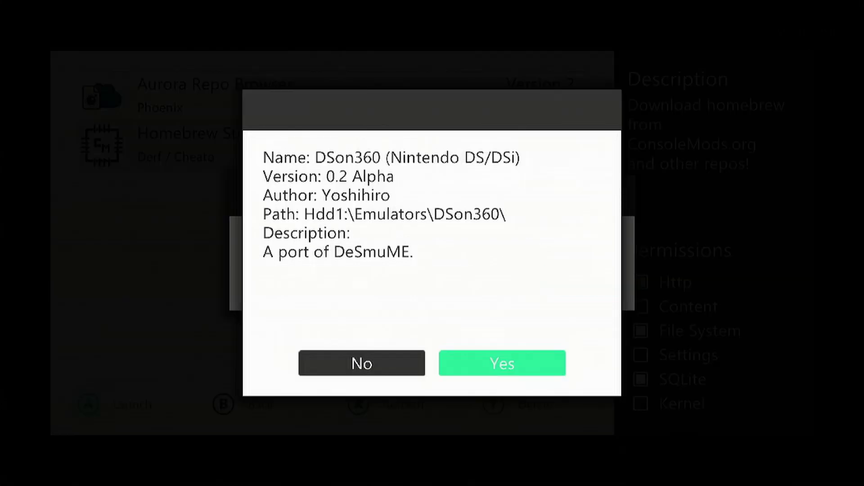
key(Return)
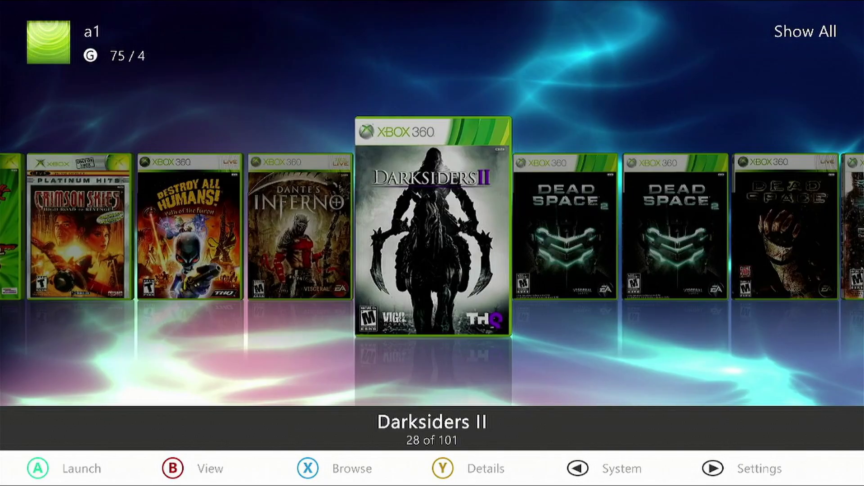
Browse the game library onward from Darksiders II to the DSon360 emulator
key(Right)
key(Right)
key(Right)
key(Right)
key(Right)
key(Right)
key(Right)
key(Right)
key(Right)
key(Right)
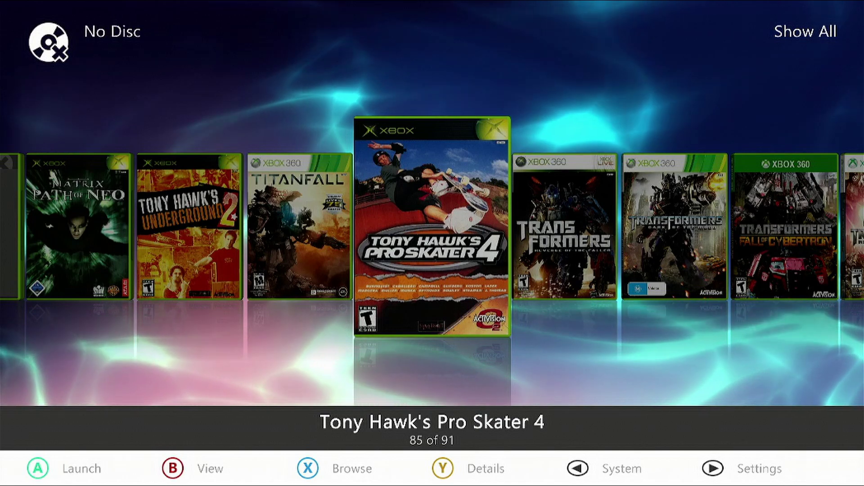
Bring up the Xbox Guide and open the console's System Settings
key(Return)
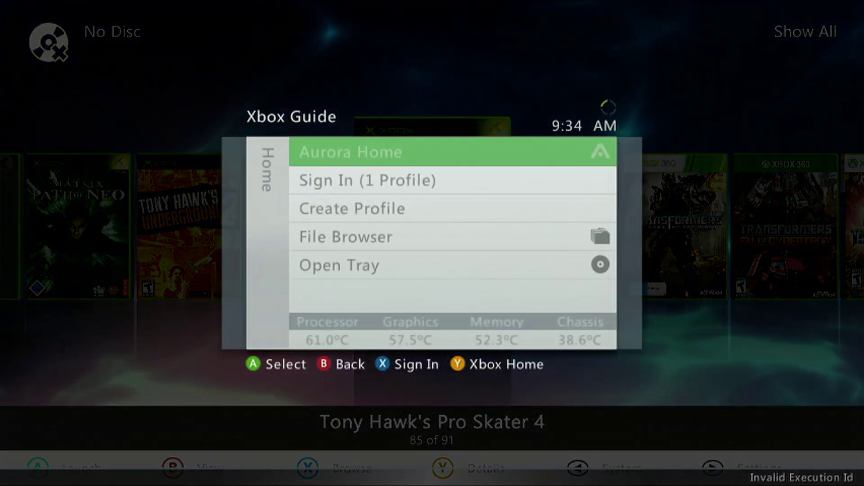
key(Right)
key(Right)
key(Down)
key(Down)
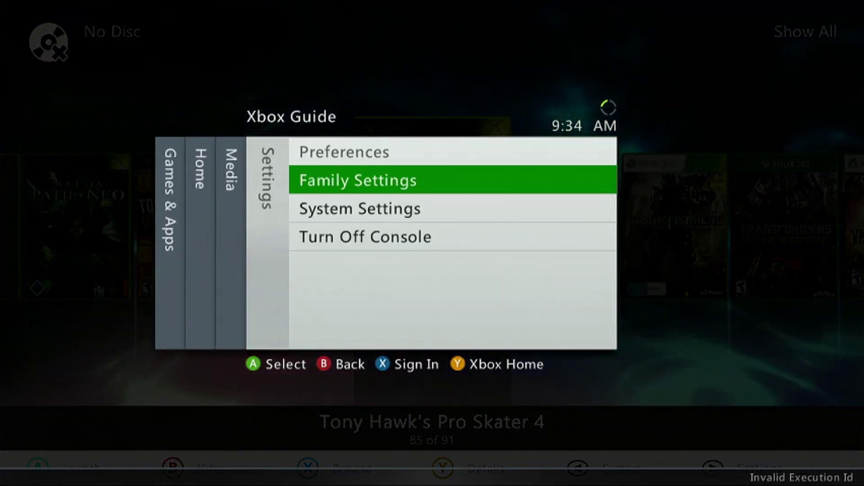
key(Return)
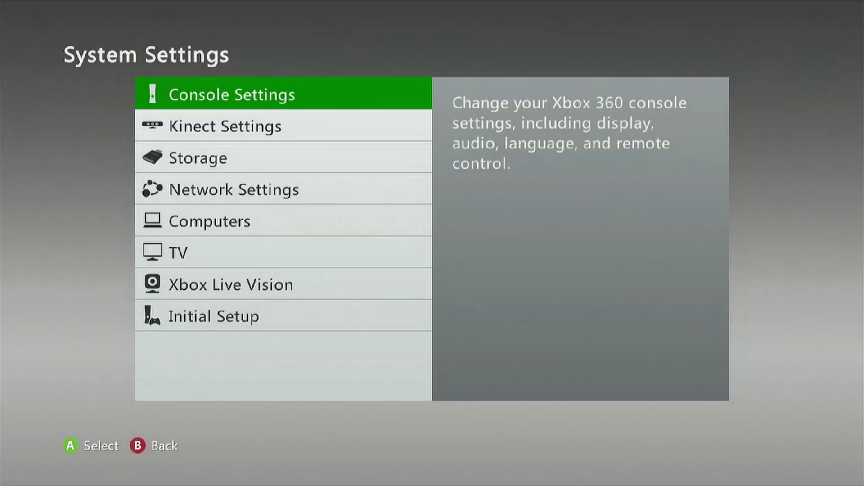
Open the storage devices list, highlight the USB Storage Device, and leave the settings
key(Down)
key(Down)
key(Return)
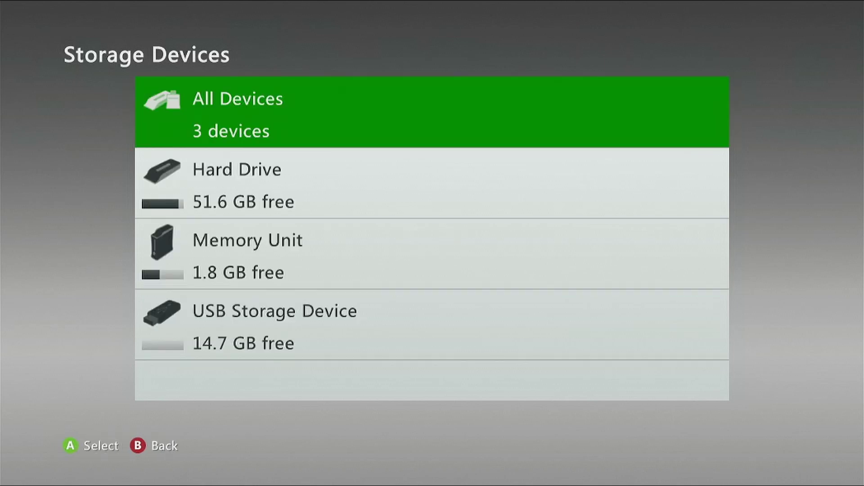
key(Down)
key(Down)
key(Down)
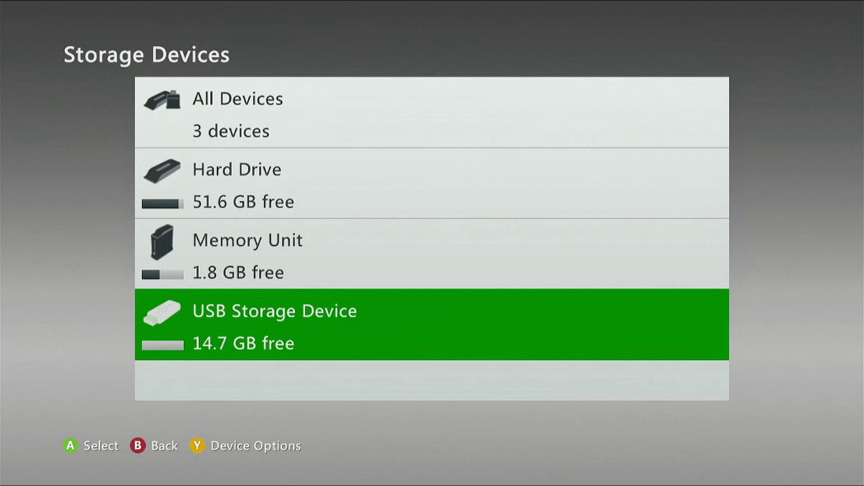
key(Home)
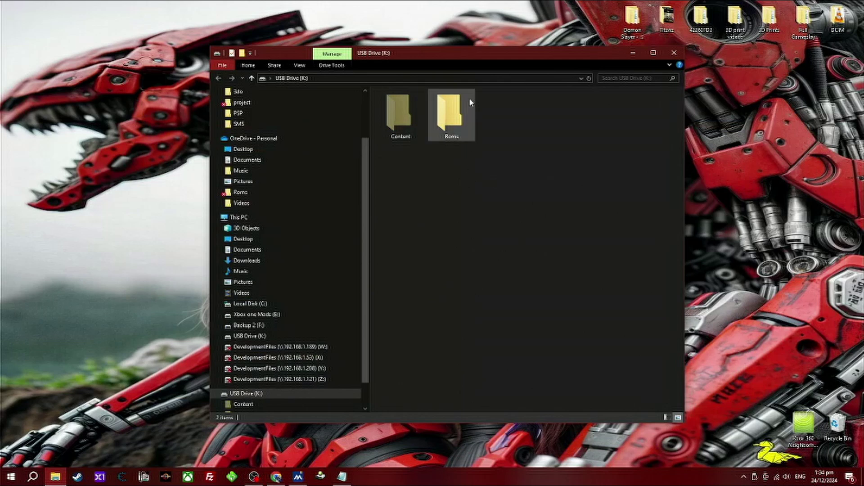
In File Explorer on the PC, open the USB drive's Roms folder and rename the 8BallAllstars ROM to 8BallAllstars.nds
double_click(449, 116)
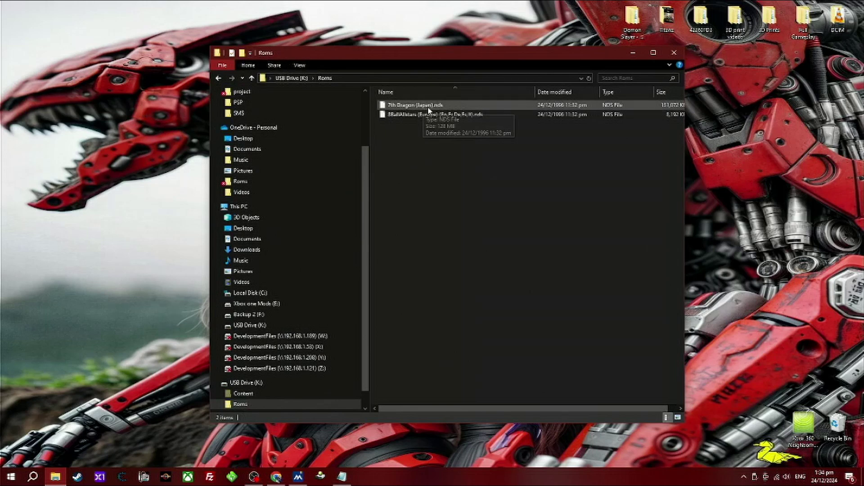
right_click(454, 115)
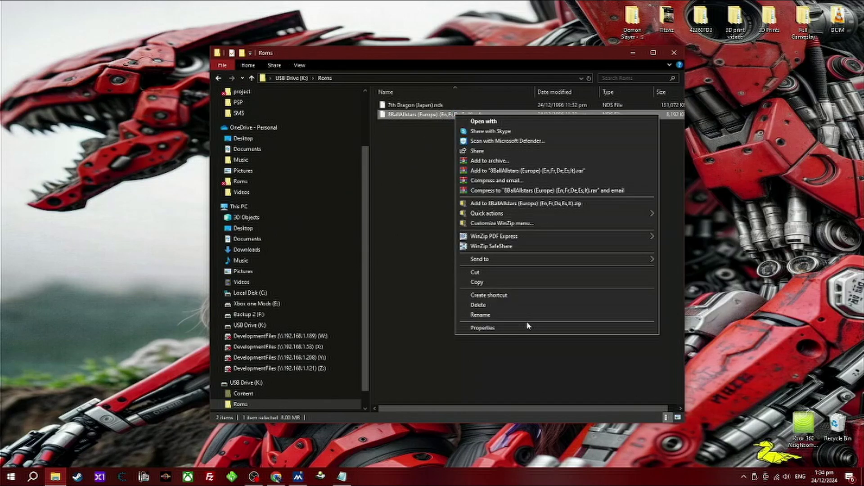
click(495, 315)
key(Right)
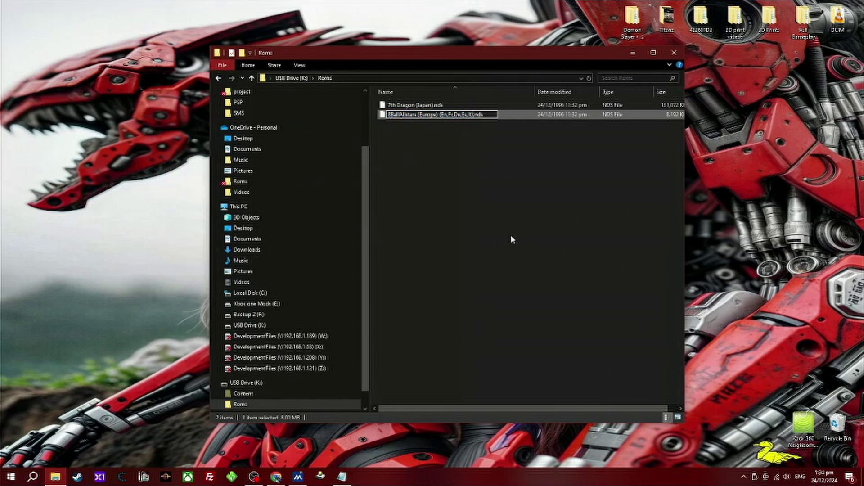
key(BackSpace)
key(BackSpace)
key(BackSpace)
key(BackSpace)
key(BackSpace)
key(BackSpace)
key(BackSpace)
key(BackSpace)
key(BackSpace)
key(BackSpace)
key(BackSpace)
key(BackSpace)
key(BackSpace)
key(BackSpace)
key(BackSpace)
key(BackSpace)
key(BackSpace)
key(BackSpace)
key(BackSpace)
key(BackSpace)
key(BackSpace)
key(BackSpace)
key(BackSpace)
key(BackSpace)
key(BackSpace)
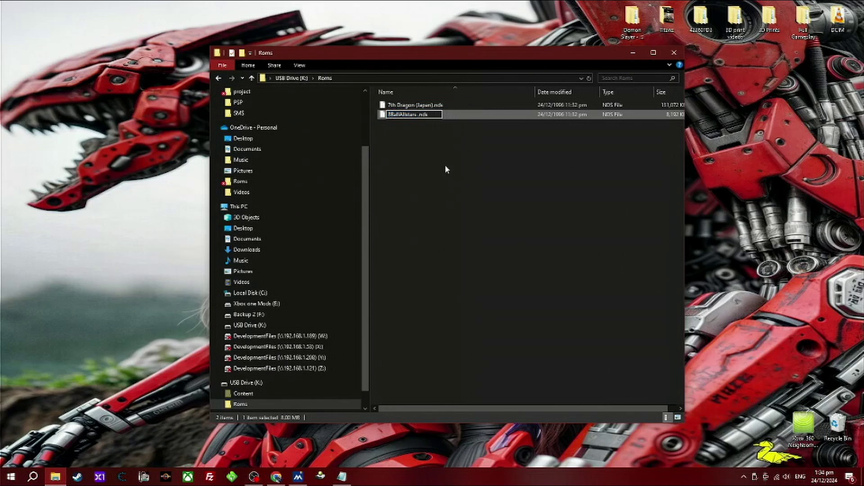
key(BackSpace)
key(Return)
click(447, 171)
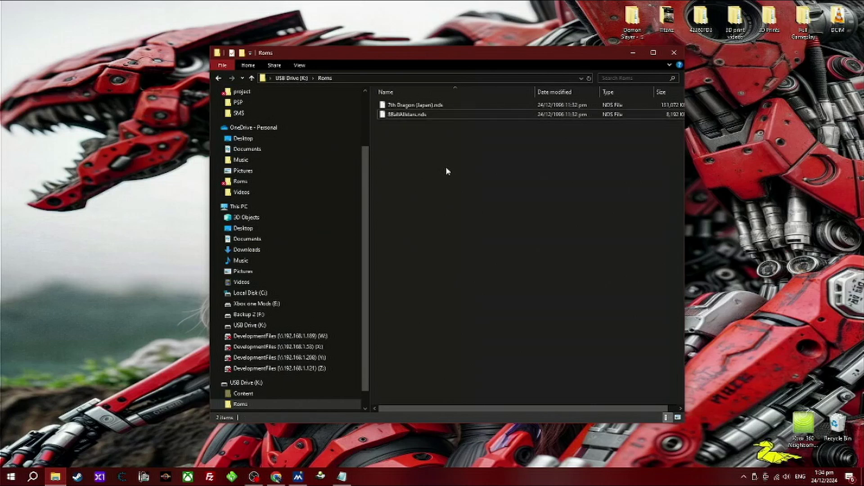
Open the file name of 7th Dragon (Japan).nds for renaming
click(428, 105)
right_click(428, 106)
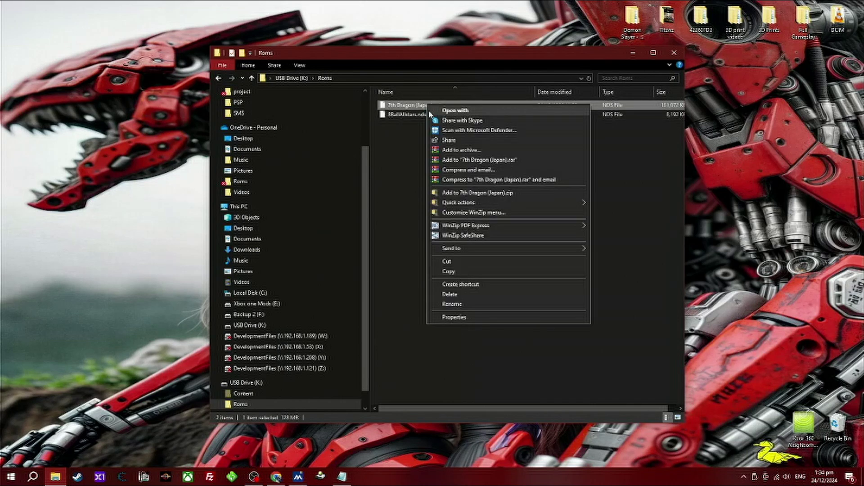
click(465, 304)
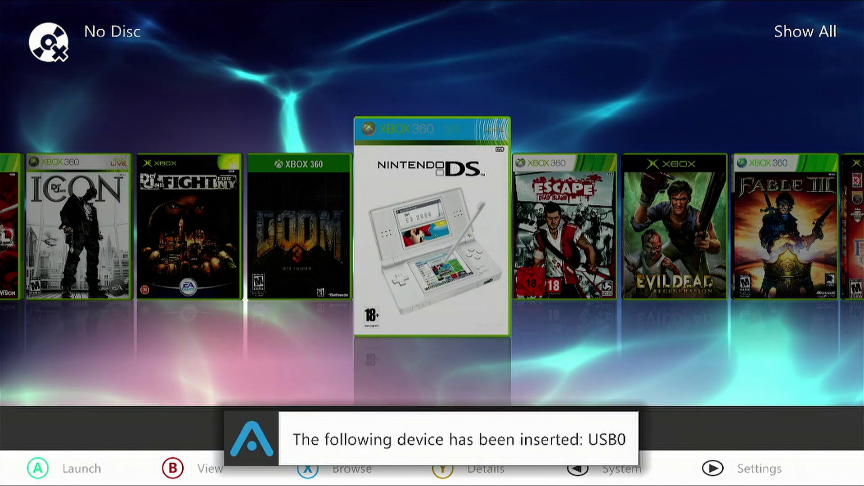
Back on the Xbox 360, open Aurora's File Manager and highlight the Roms folder on Usb0
key(BackSpace)
key(Return)
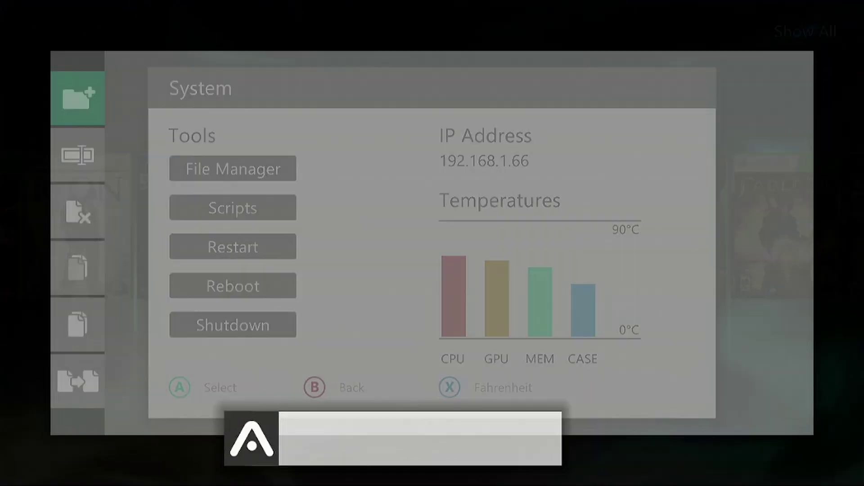
key(Down)
key(Down)
key(Down)
key(Down)
key(Down)
key(Down)
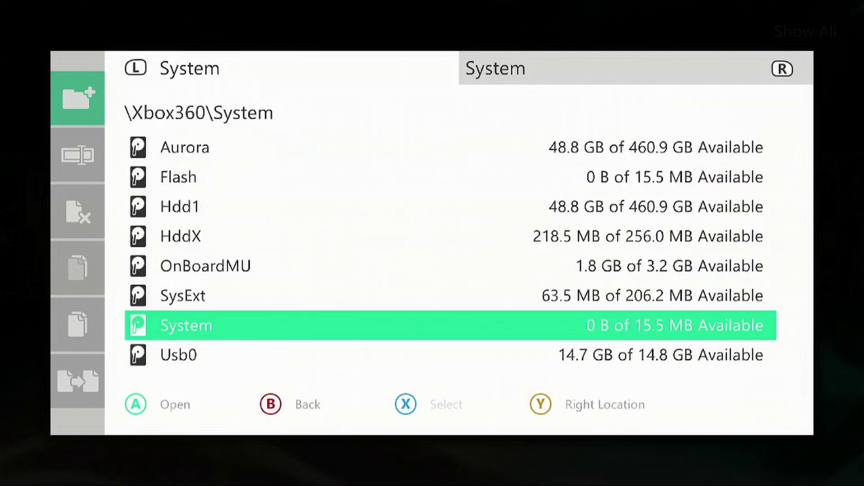
key(Down)
key(Return)
key(Down)
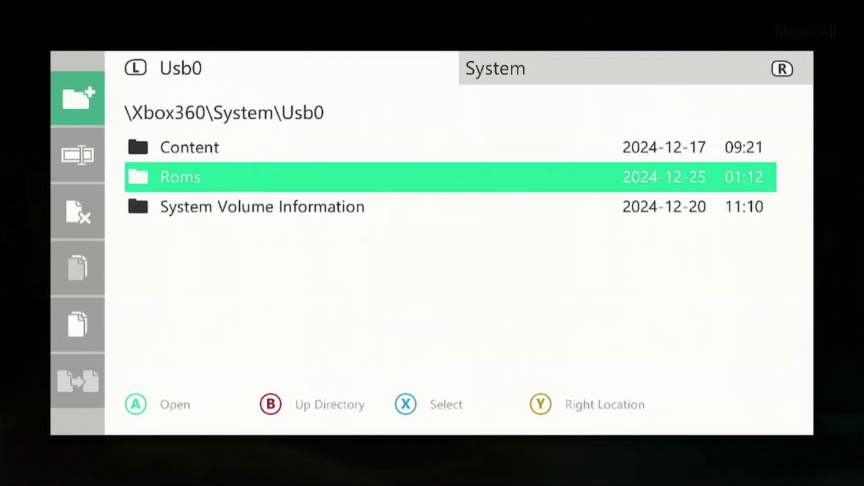
Enqueue the Roms folder on Usb0 for copying
key(Left)
key(Down)
key(Down)
key(Down)
key(Down)
key(Right)
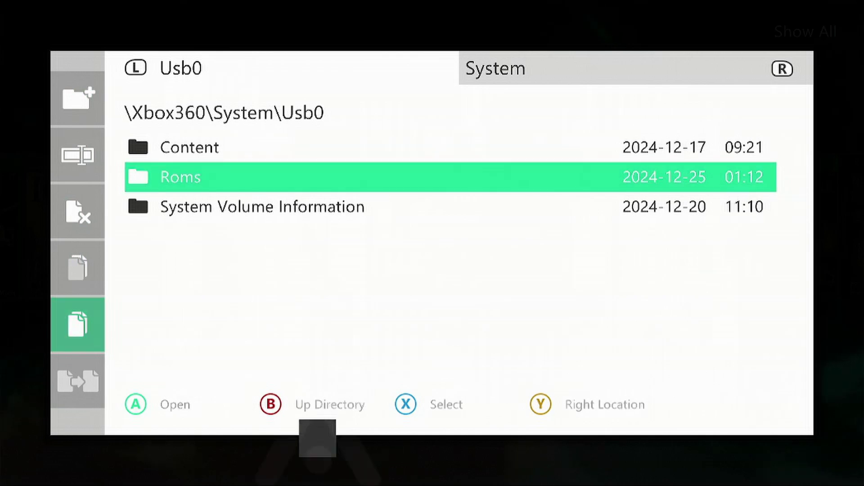
Switch to the other file location and open the folder Hdd1\Emulators\DSon360
key(Right)
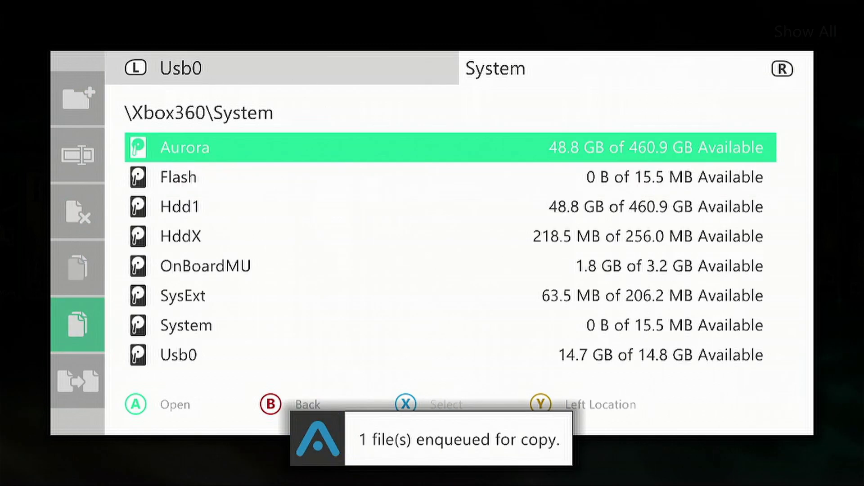
key(Down)
key(Down)
key(Return)
key(Down)
key(Down)
key(Down)
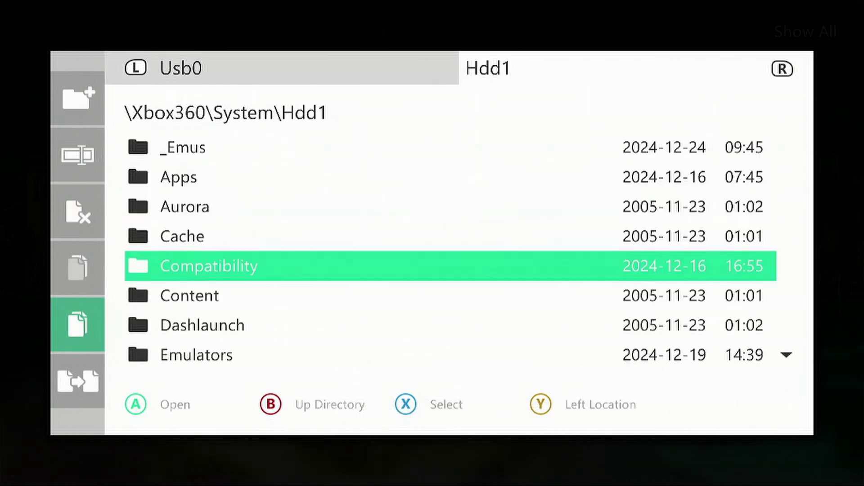
key(Down)
key(Down)
key(Down)
key(Return)
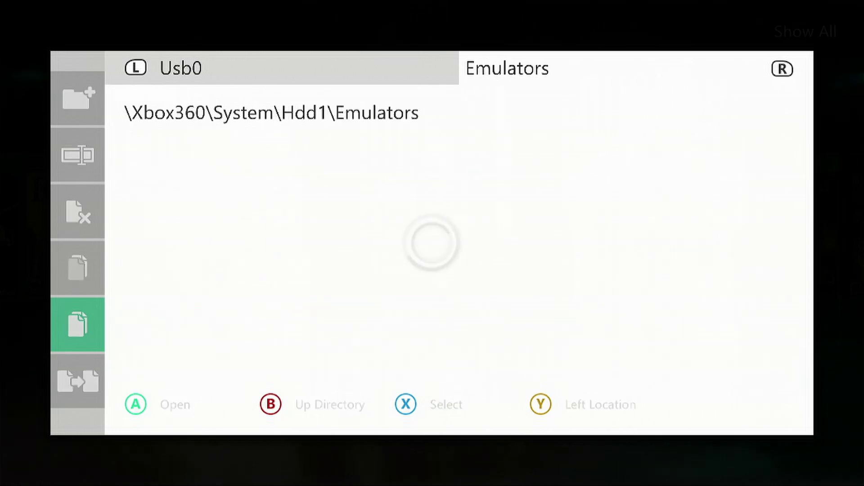
key(Down)
key(Down)
key(Return)
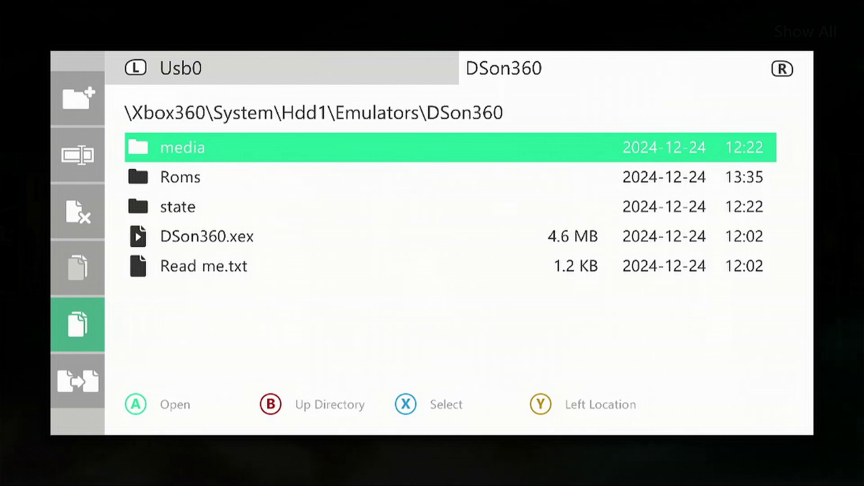
Paste the copied Roms folder into the DSon360 emulator folder
key(Down)
key(Up)
key(Left)
key(Down)
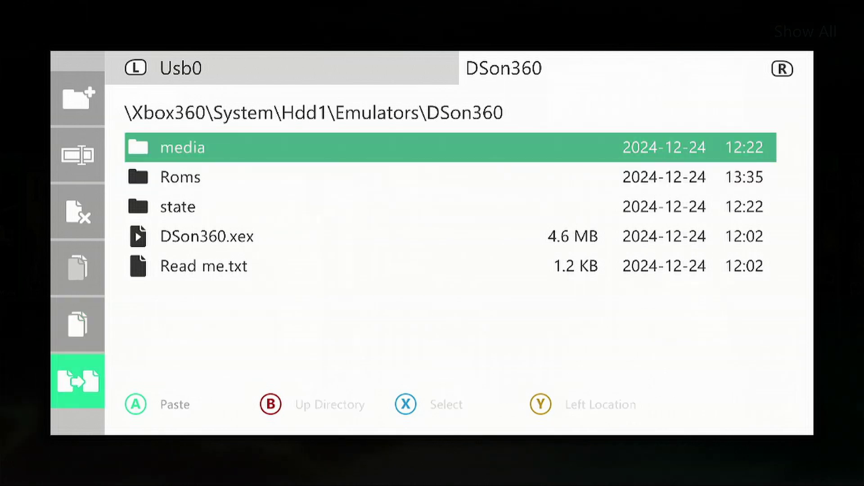
key(Return)
key(Right)
key(Return)
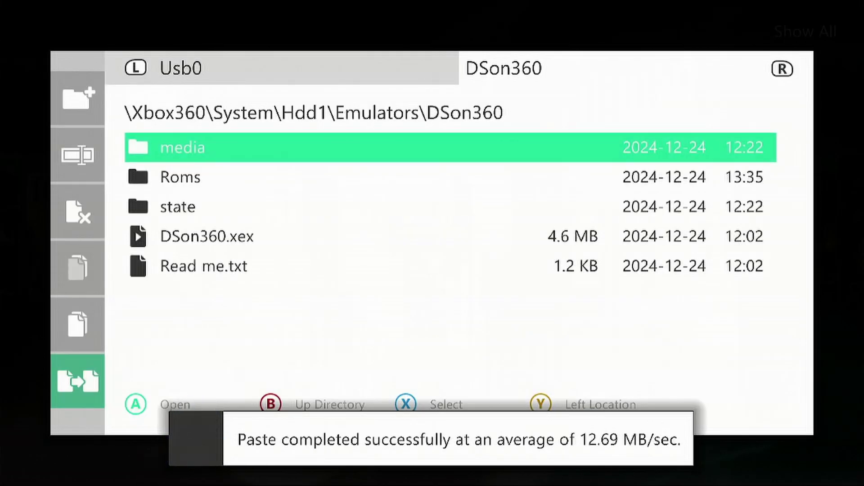
Back out of the File Manager and return to the game library
key(BackSpace)
key(BackSpace)
key(BackSpace)
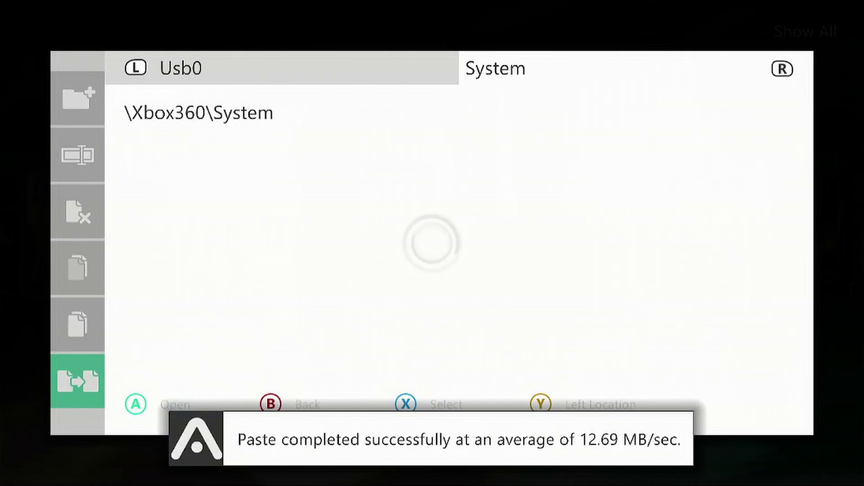
key(BackSpace)
key(BackSpace)
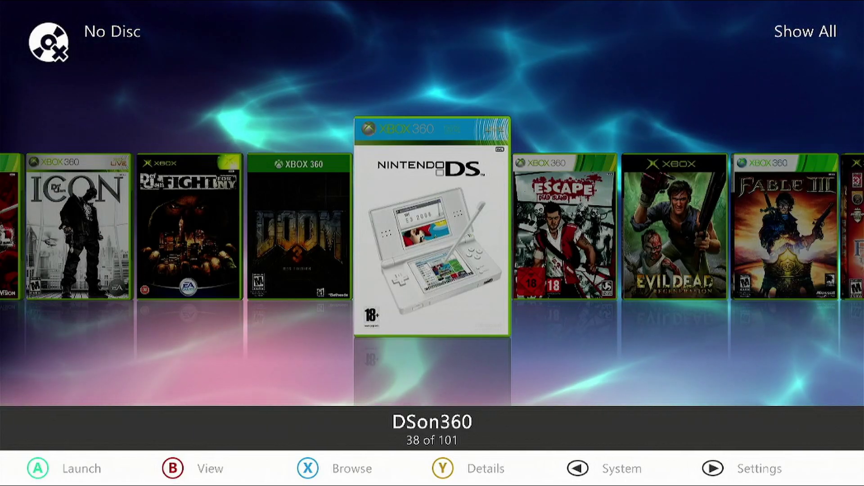
Launch DSon360 and highlight age of empires.nds in its game list
key(Return)
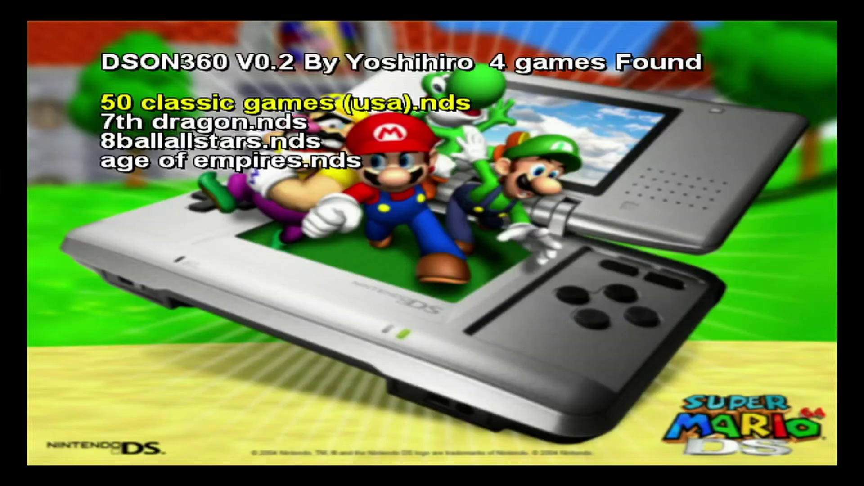
key(Down)
key(Down)
key(Down)
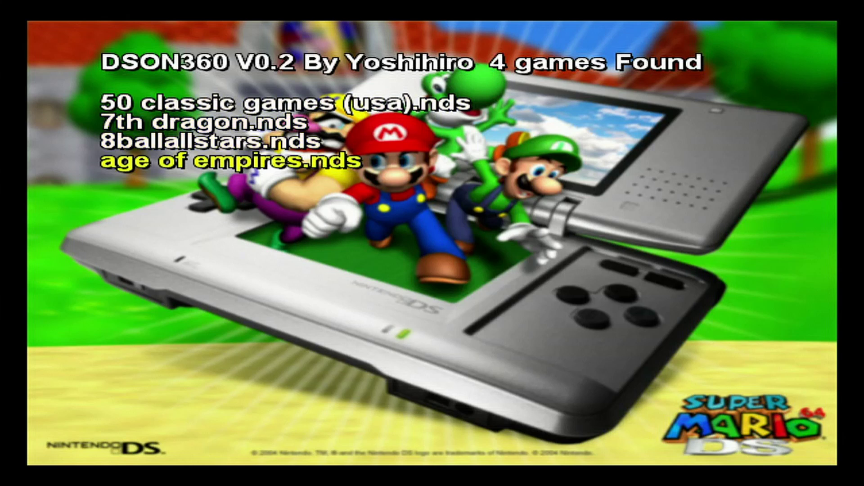